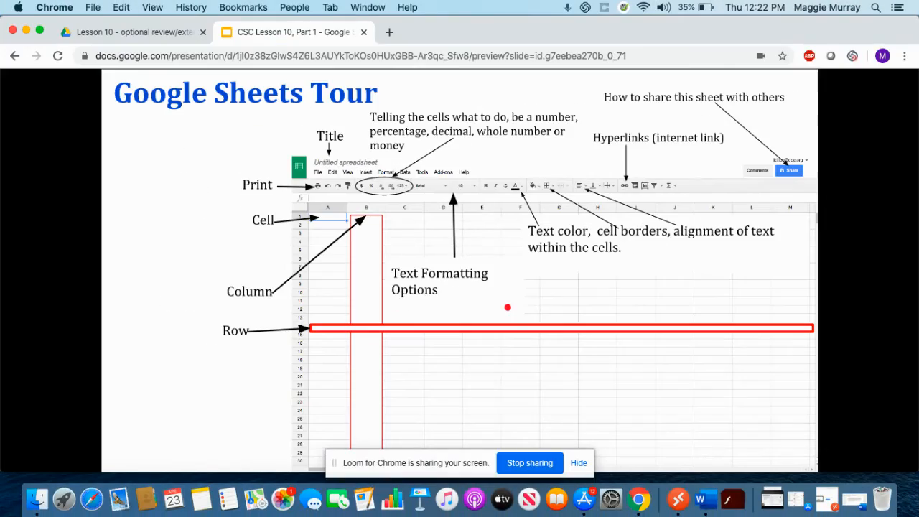
# Bring Classroom forward and open the Lesson 10 'L10 Part 1 Assessment' details from Classwork.
pyautogui.hotkey('ctrl', 'Up')
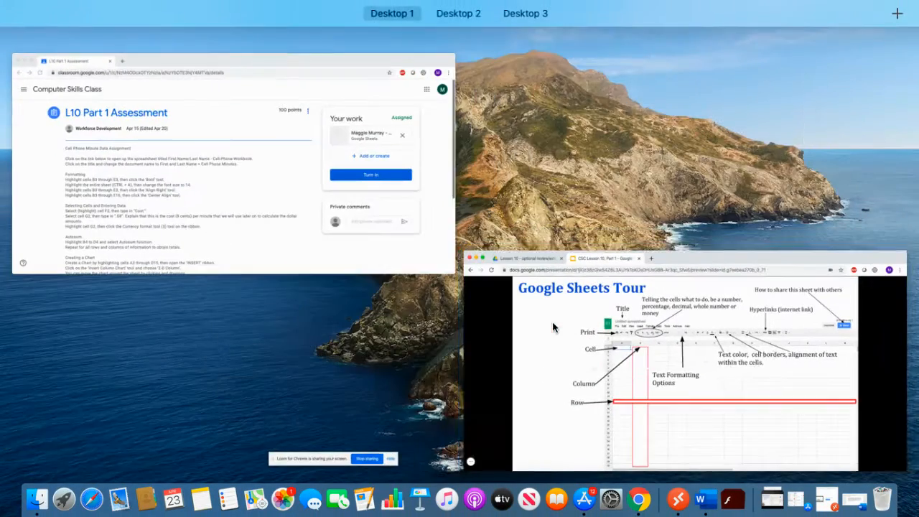
pyautogui.click(255, 194)
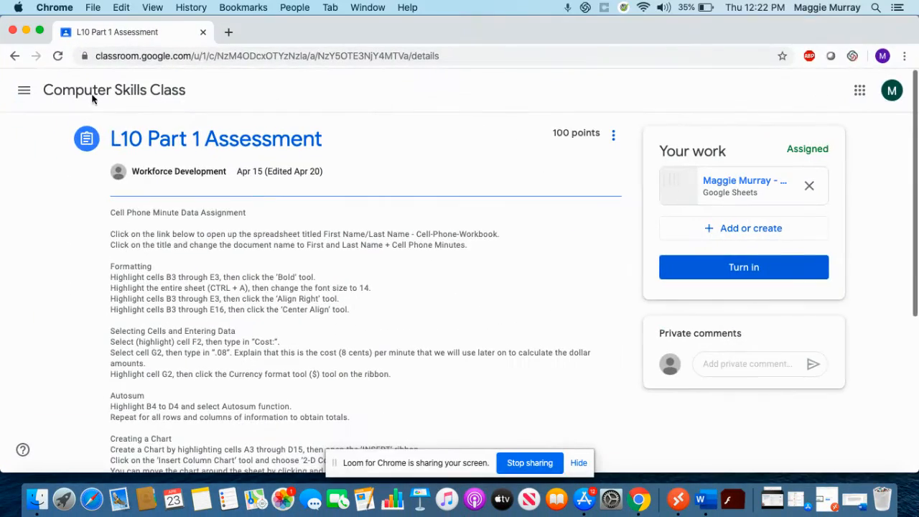
pyautogui.click(14, 56)
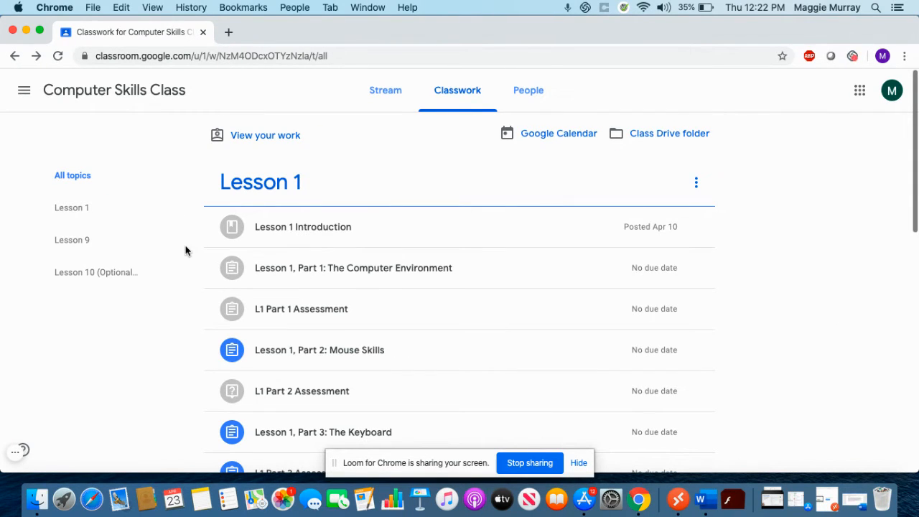
pyautogui.scroll(-10, 185, 251)
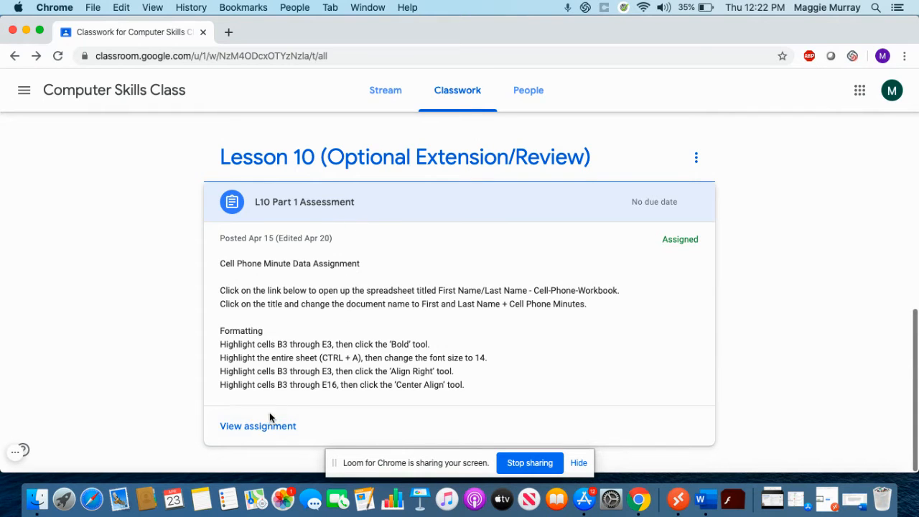
pyautogui.click(257, 427)
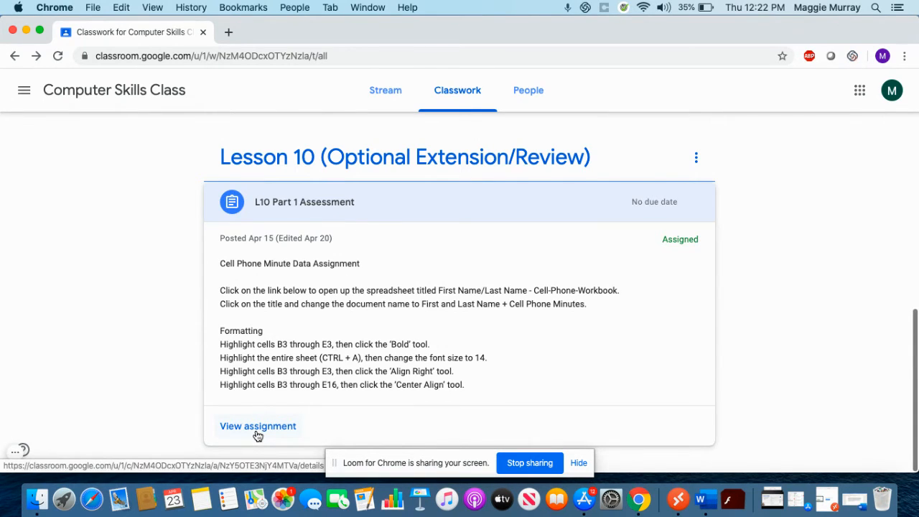
pyautogui.scroll(-7, 89, 305)
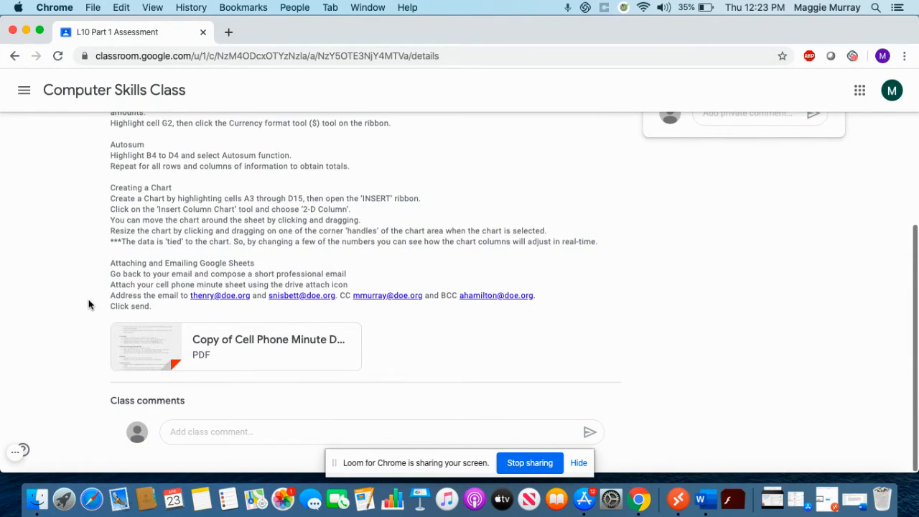
pyautogui.scroll(5, 89, 304)
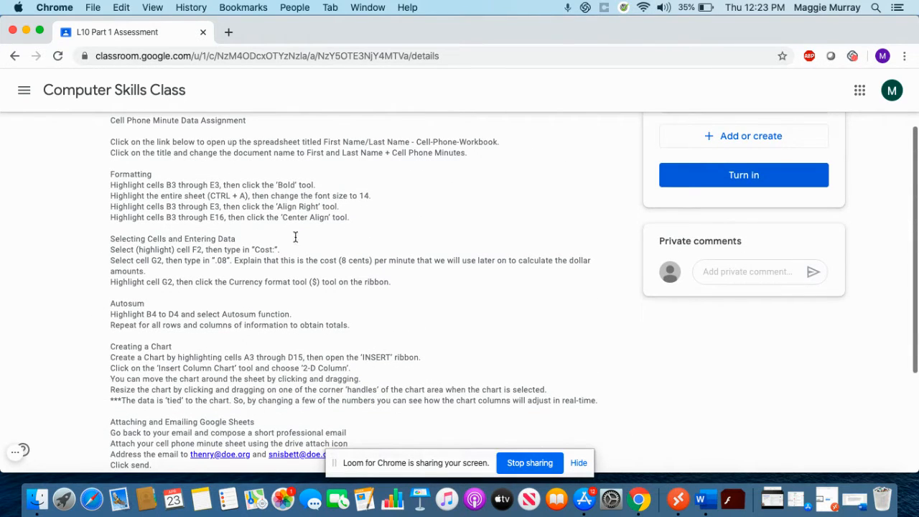
pyautogui.scroll(-5, 168, 181)
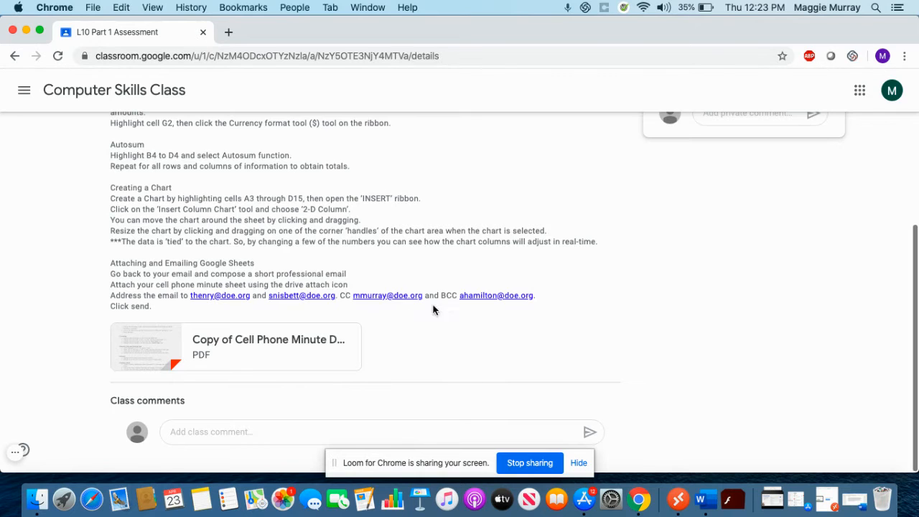
pyautogui.scroll(5, 455, 371)
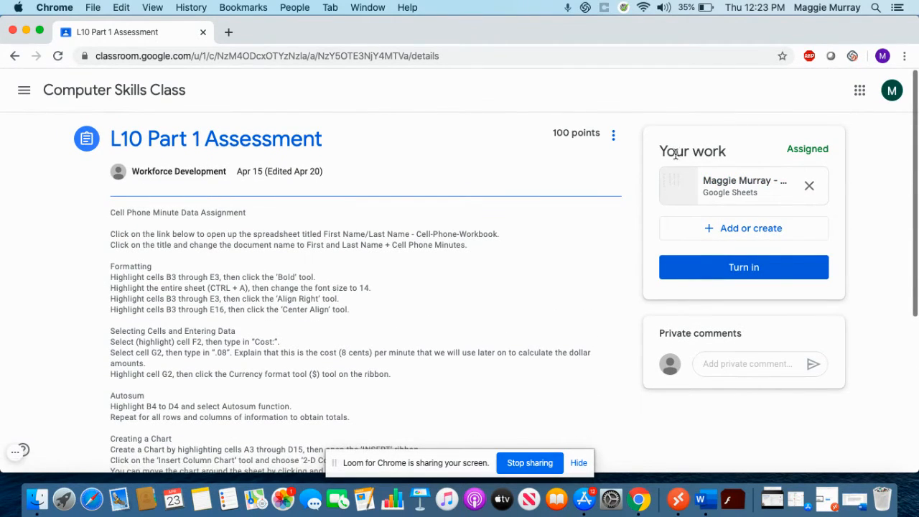
# Open the attached Cell-Phone-Workbook and compare it against the assignment instructions.
pyautogui.click(715, 186)
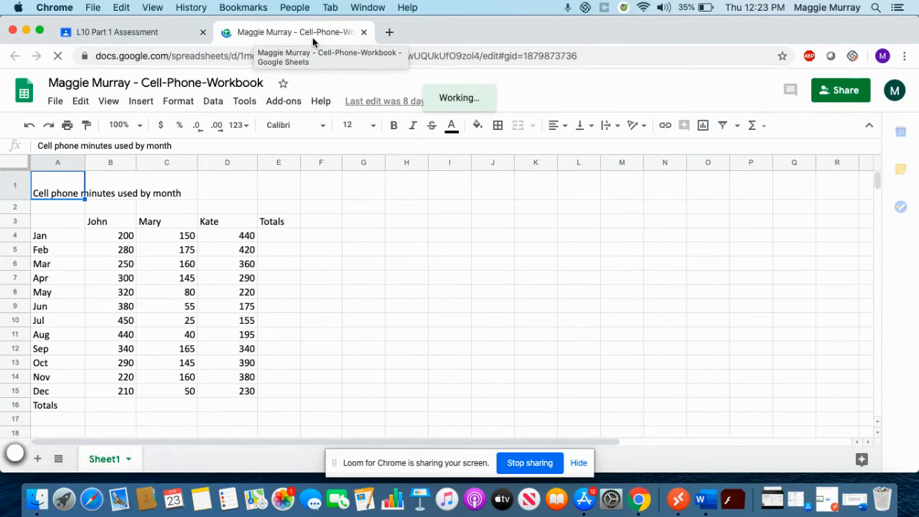
pyautogui.click(171, 33)
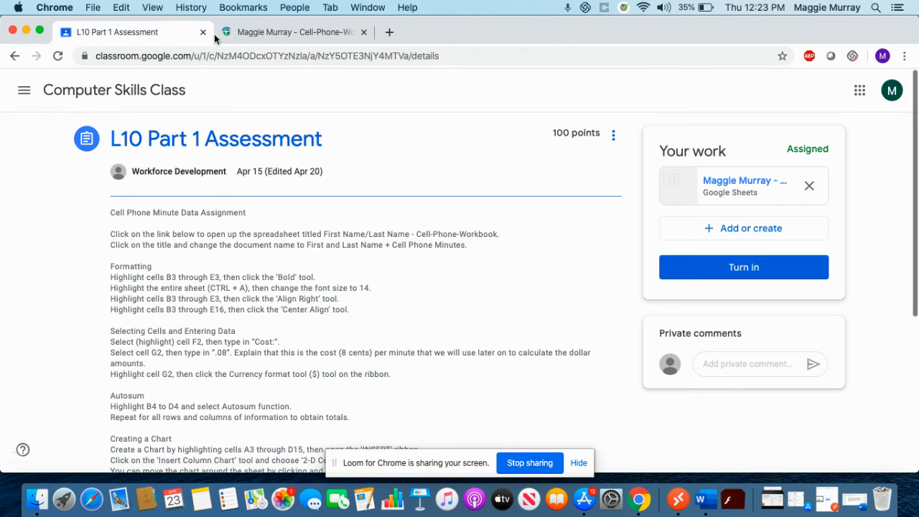
pyautogui.click(246, 33)
pyautogui.click(164, 34)
pyautogui.scroll(-2, 103, 270)
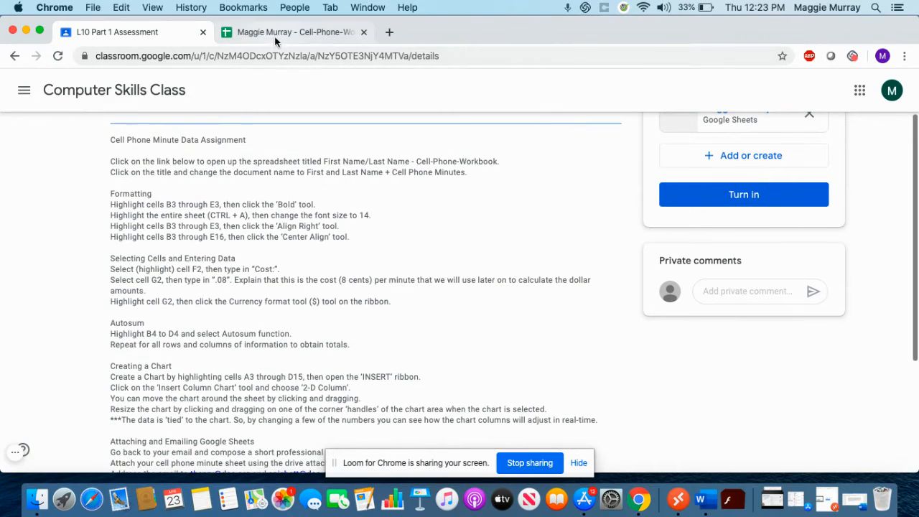
pyautogui.click(273, 36)
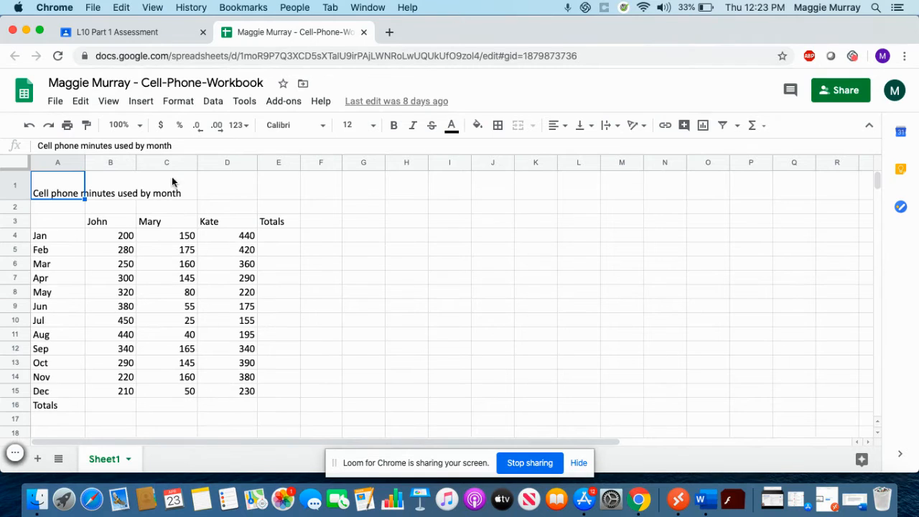
pyautogui.click(114, 36)
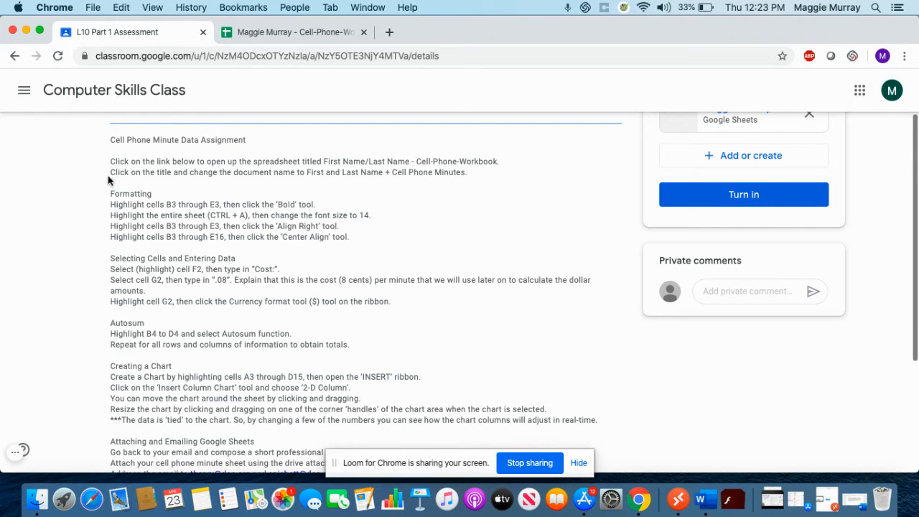
pyautogui.scroll(-1, 107, 177)
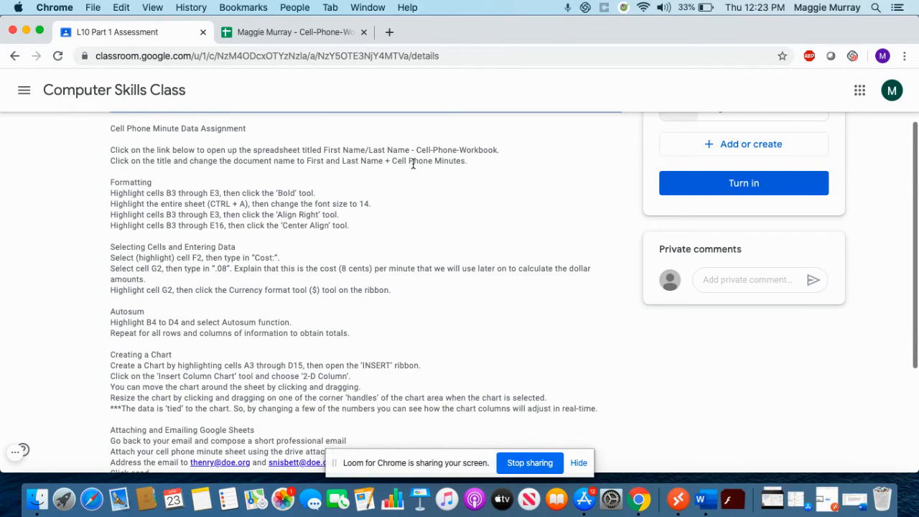
pyautogui.click(270, 37)
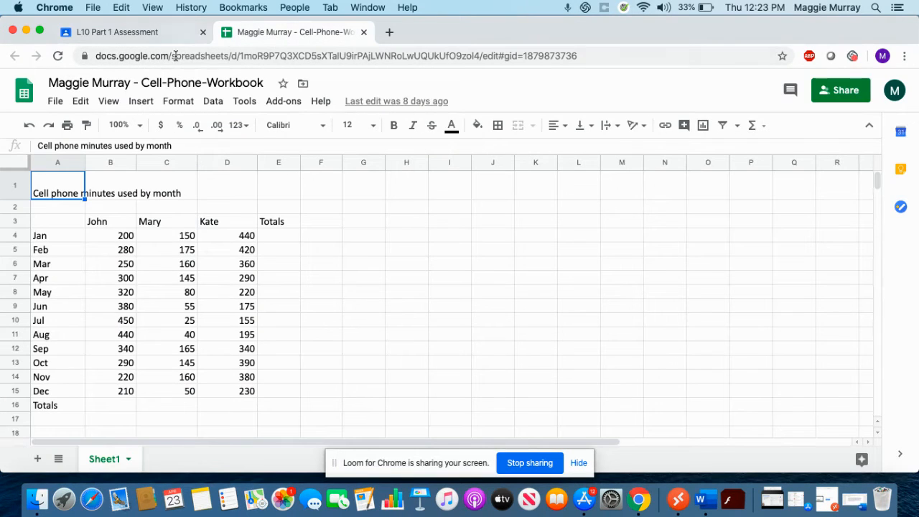
# Change the spreadsheet title's 'Cell-Phone-Workbook' part to 'Cell Phone Minutes'.
pyautogui.click(145, 82)
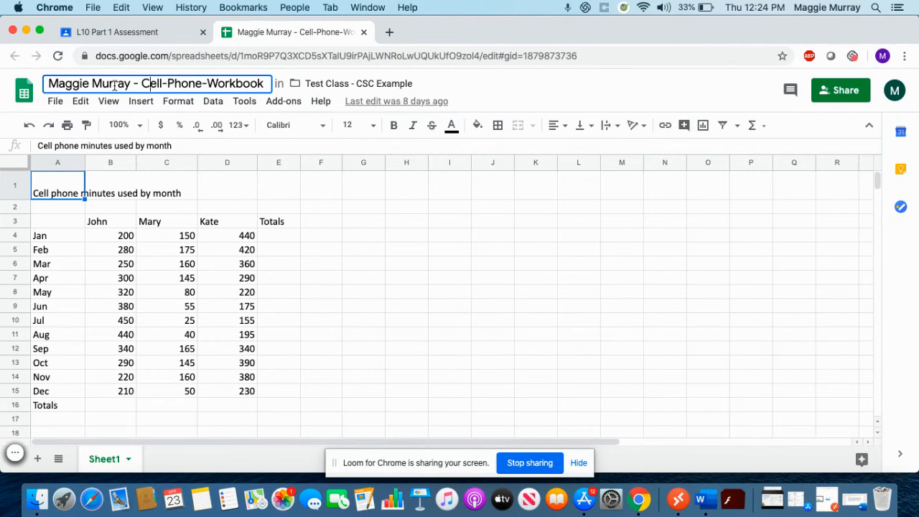
pyautogui.moveTo(142, 84); pyautogui.dragTo(266, 94)
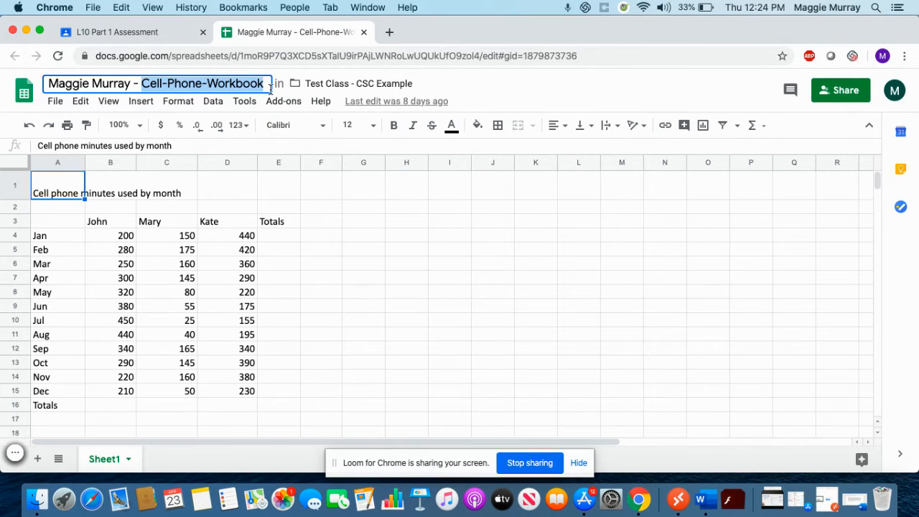
pyautogui.write('Cell P')
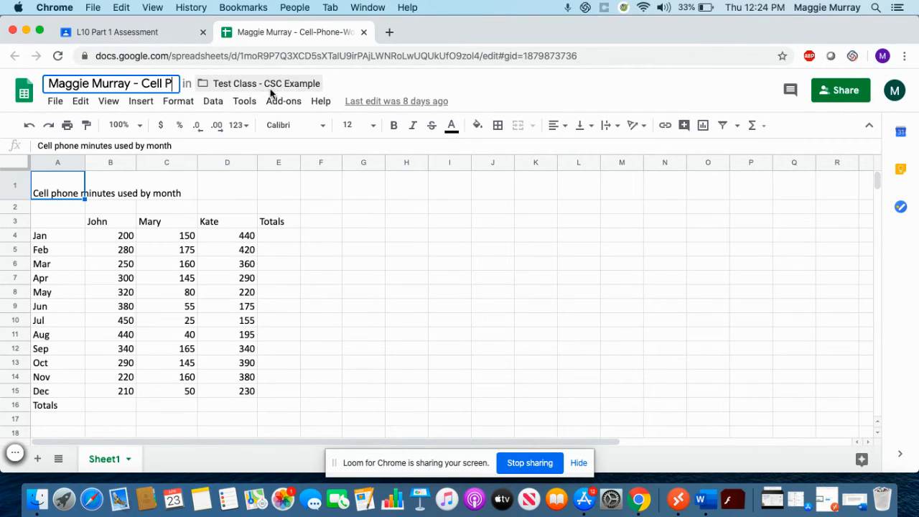
pyautogui.write('hone Minutes')
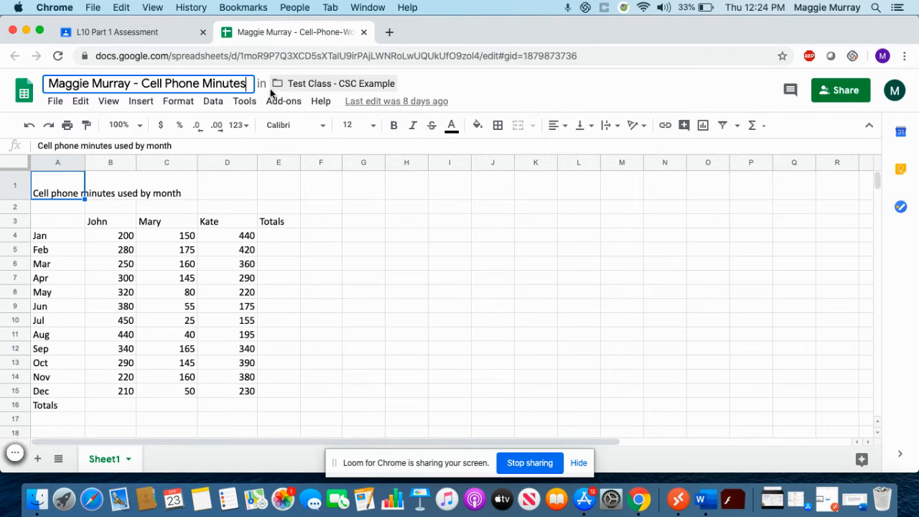
pyautogui.click(279, 237)
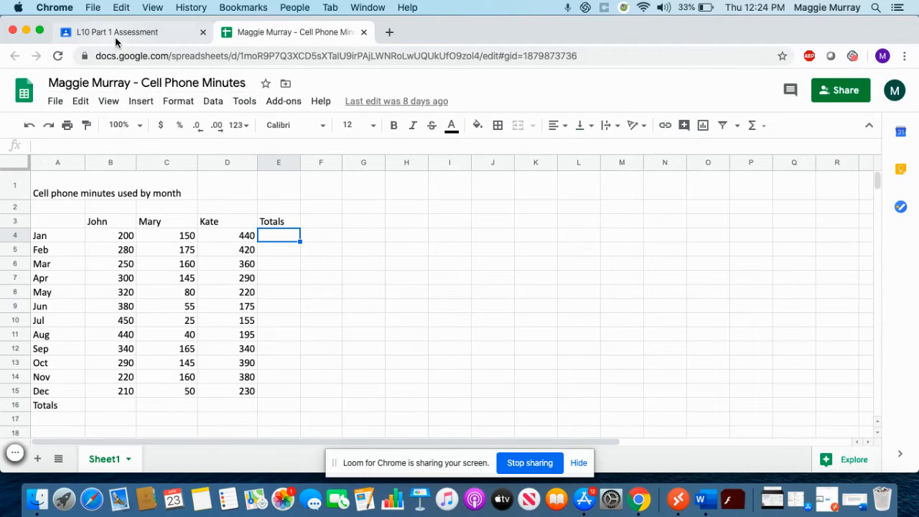
pyautogui.click(169, 36)
# Bold the header cells B3:E3 (John, Mary, Kate, Totals).
pyautogui.scroll(-1, 113, 185)
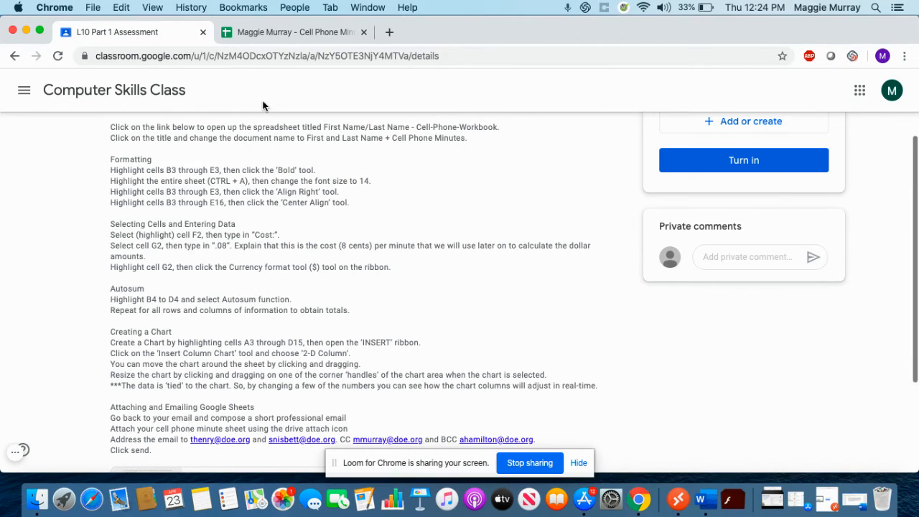
pyautogui.click(284, 32)
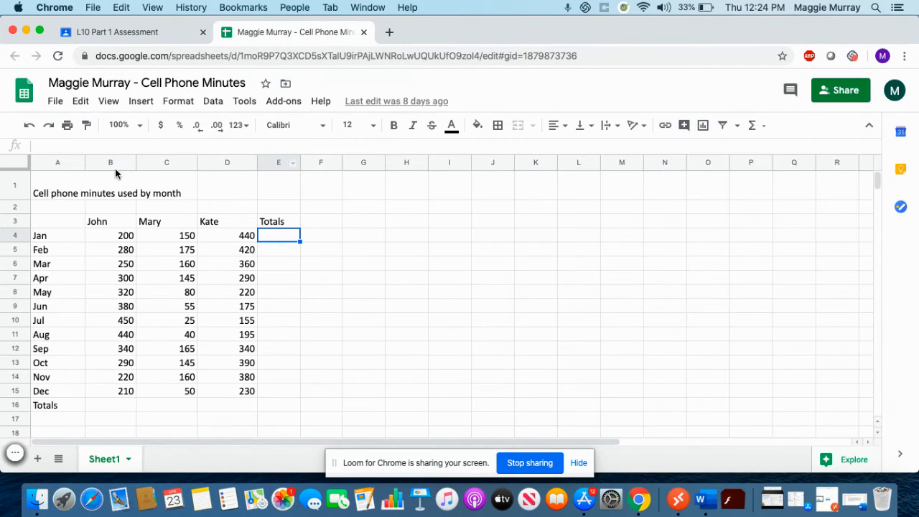
pyautogui.click(113, 227)
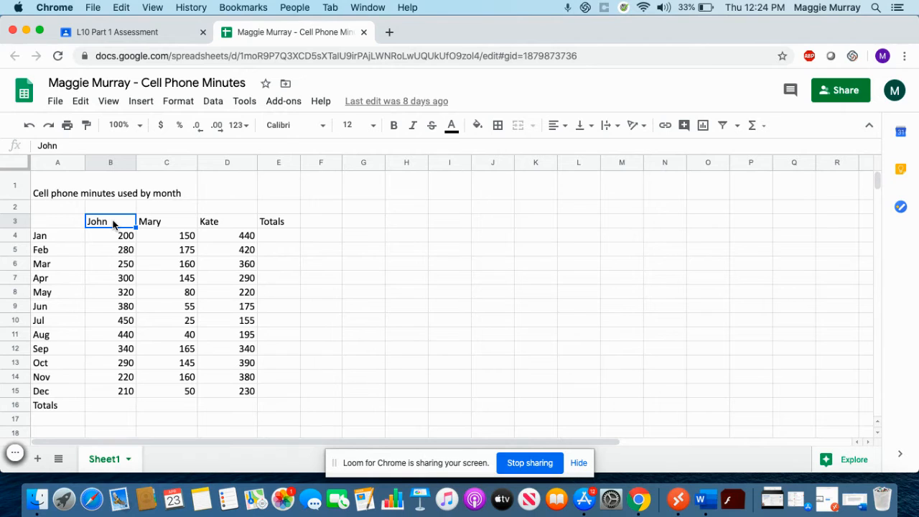
pyautogui.moveTo(113, 224); pyautogui.dragTo(263, 226)
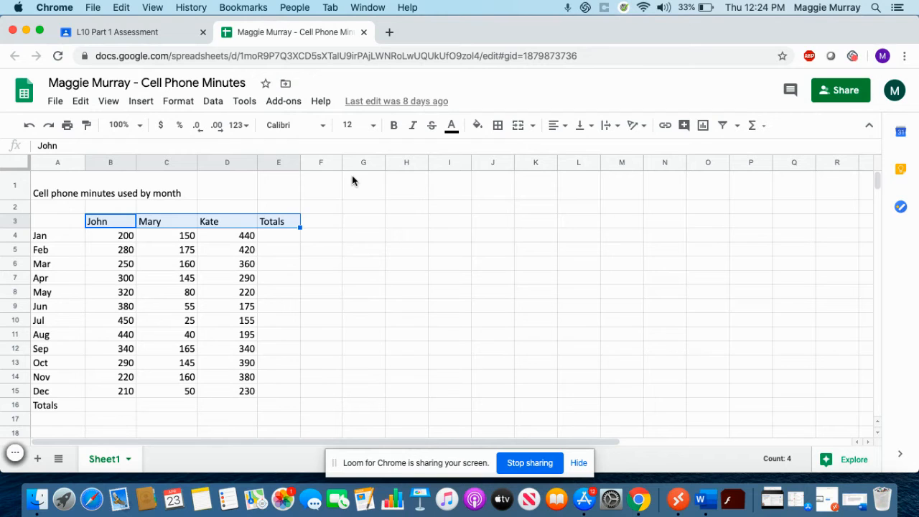
pyautogui.click(394, 127)
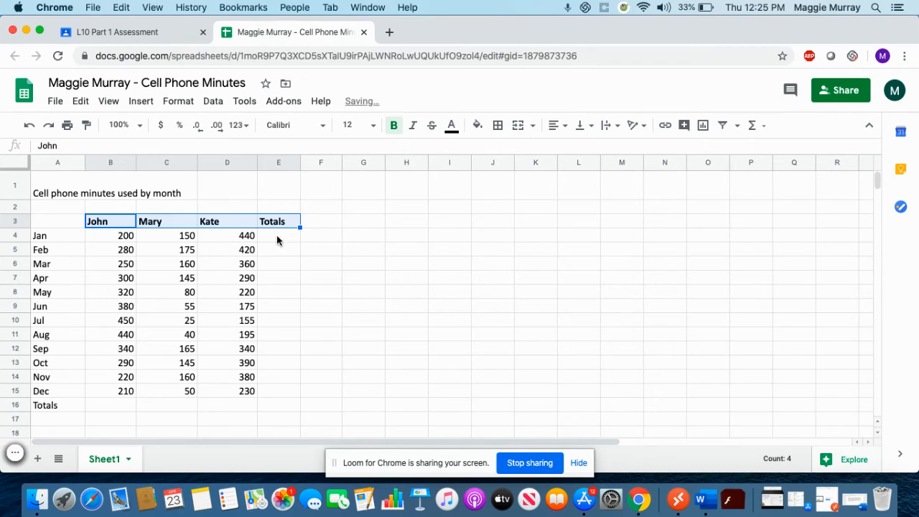
pyautogui.click(297, 240)
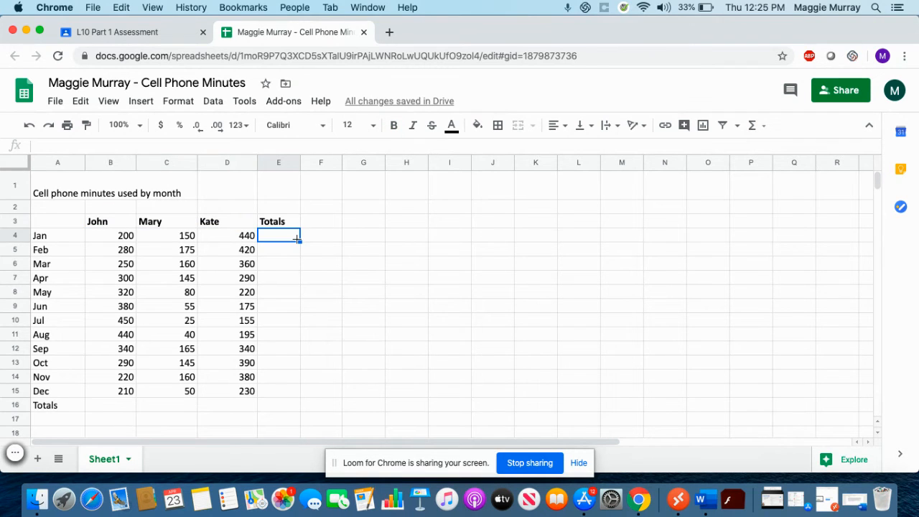
pyautogui.click(147, 36)
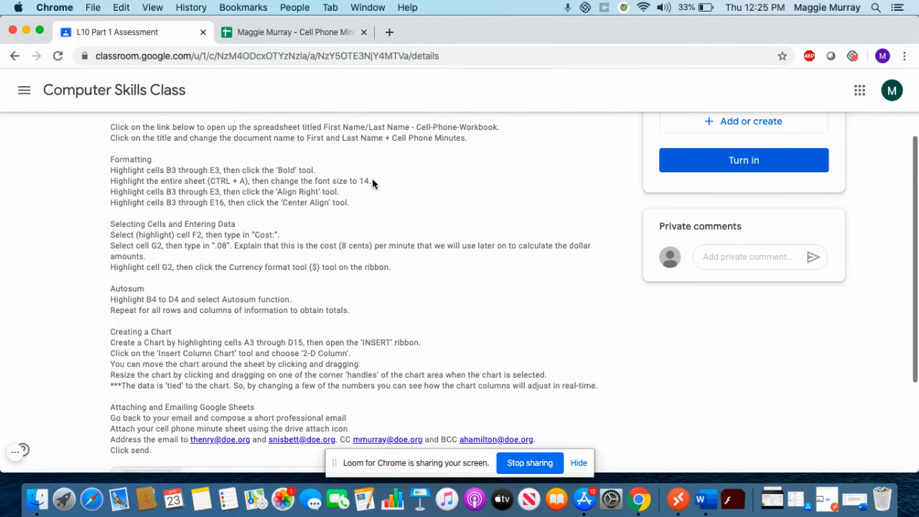
pyautogui.click(298, 33)
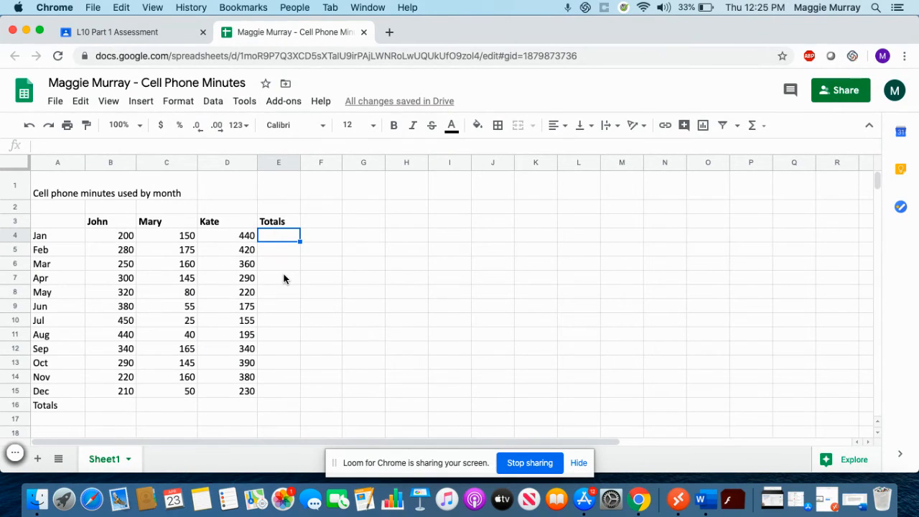
# Select every cell on the sheet and change the font size from 12 to 14.
pyautogui.press('super+a')
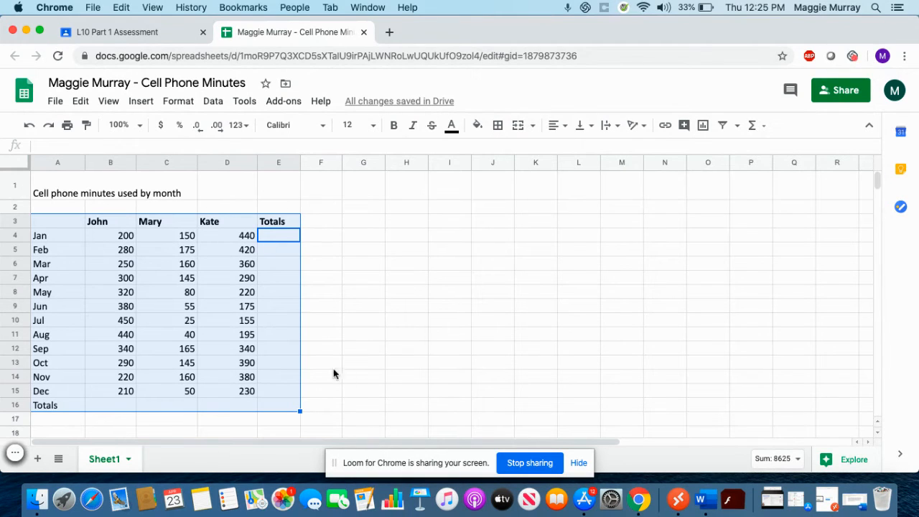
pyautogui.click(328, 349)
pyautogui.click(367, 363)
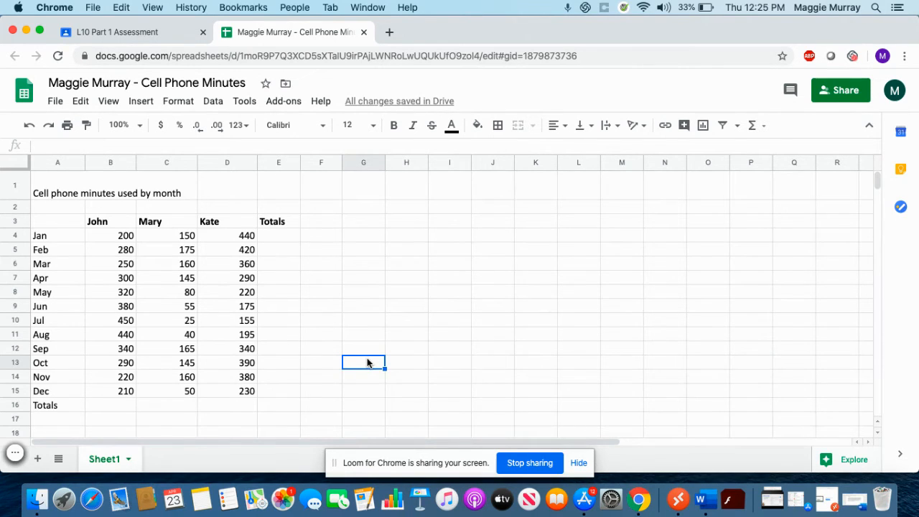
pyautogui.press('super+a')
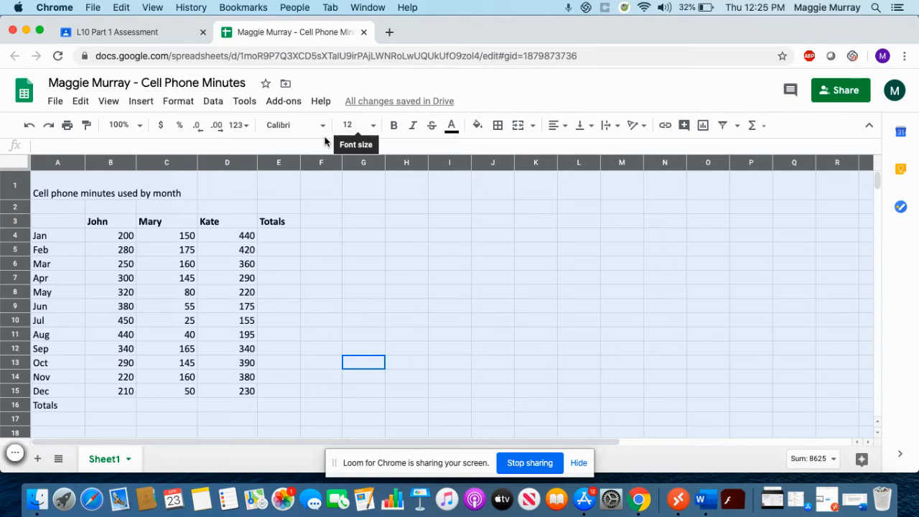
pyautogui.click(375, 126)
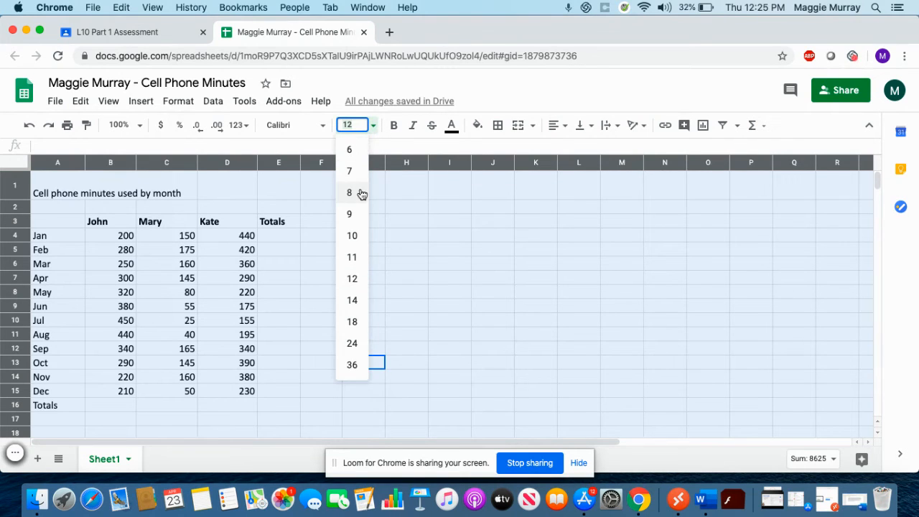
pyautogui.click(352, 301)
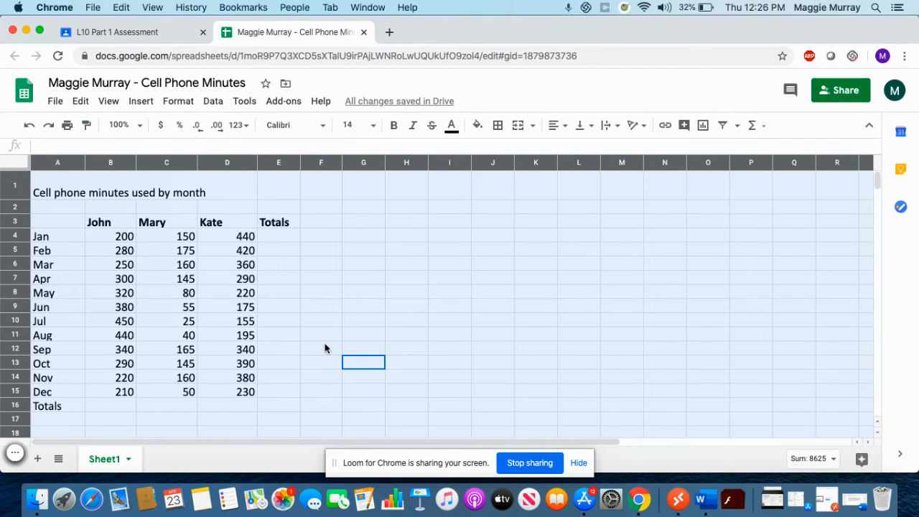
pyautogui.click(331, 308)
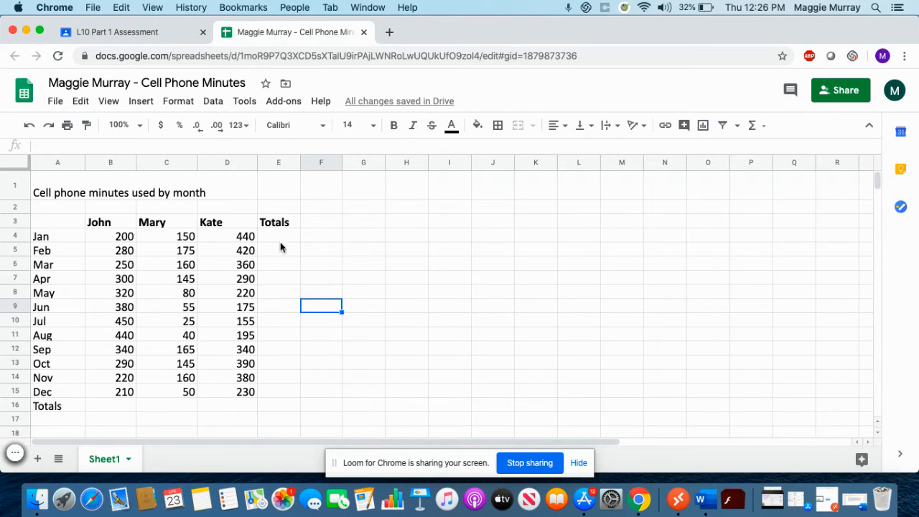
pyautogui.click(159, 32)
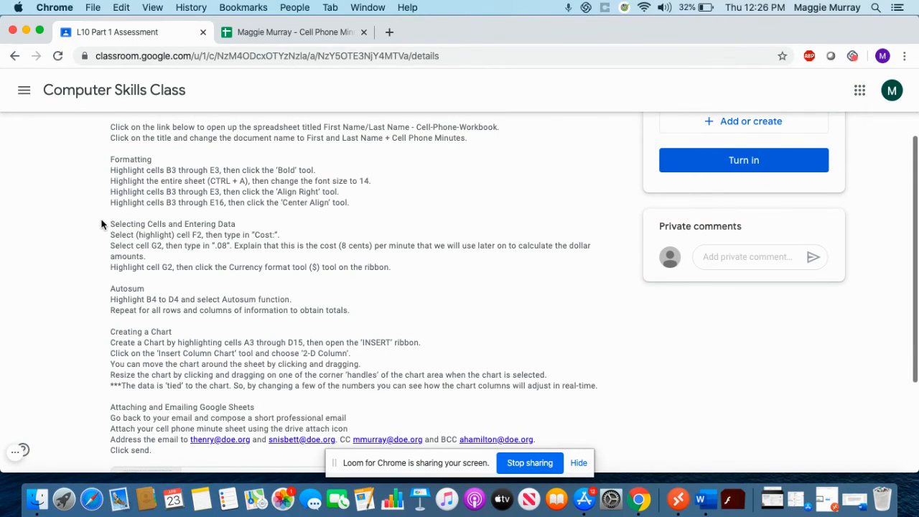
pyautogui.scroll(-1, 100, 224)
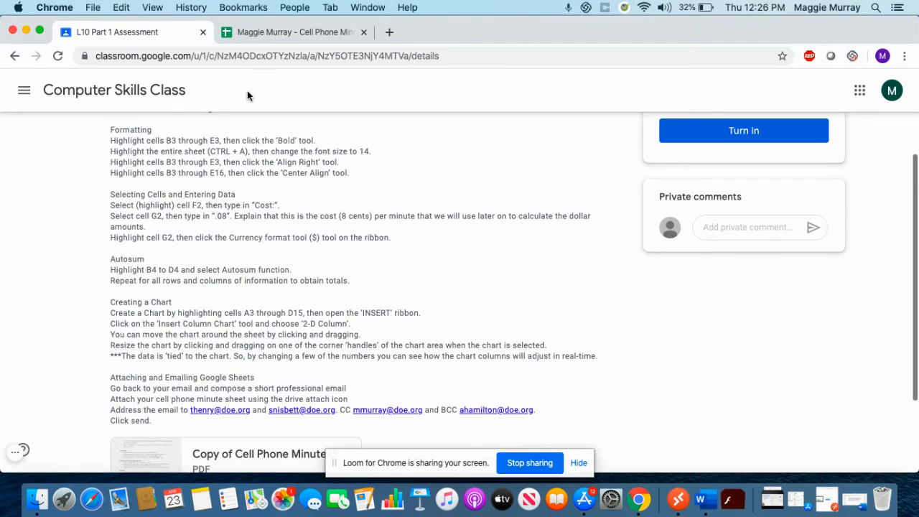
pyautogui.click(276, 31)
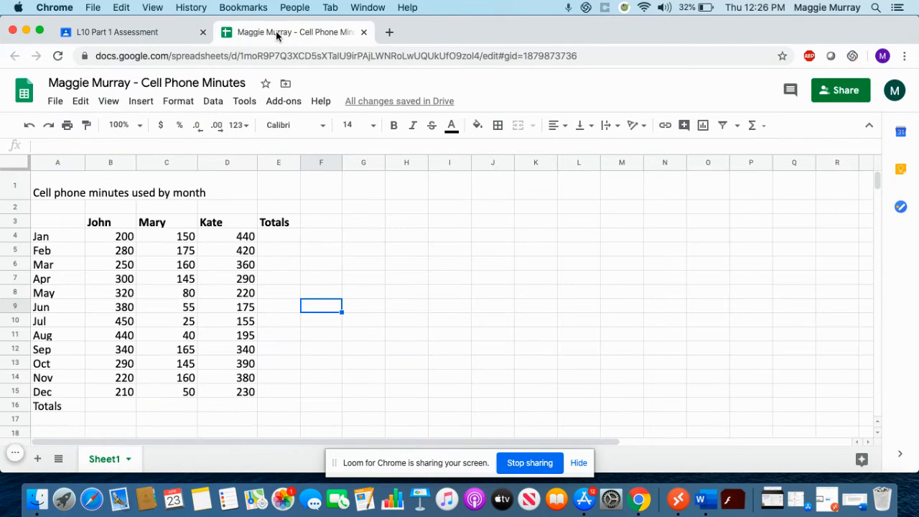
# Type the label 'Cost' into cell F2.
pyautogui.click(320, 209)
pyautogui.write('Cost')
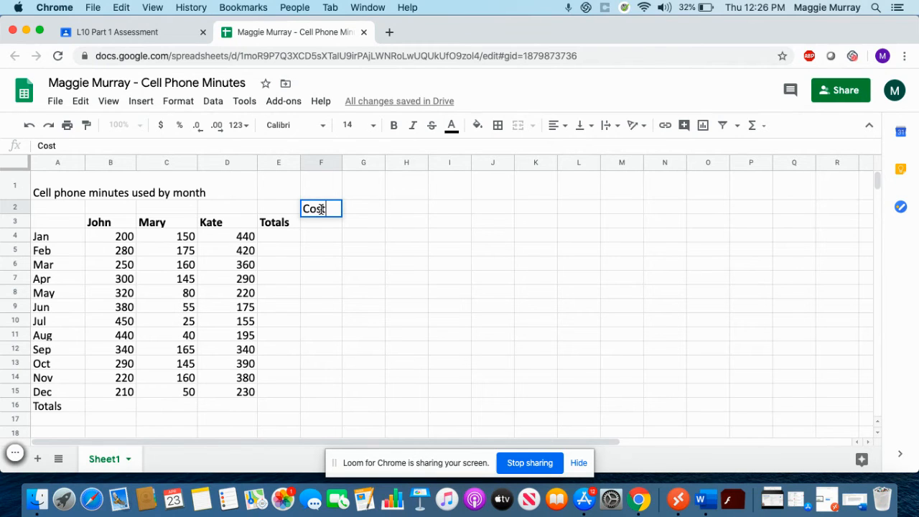
pyautogui.press('Return')
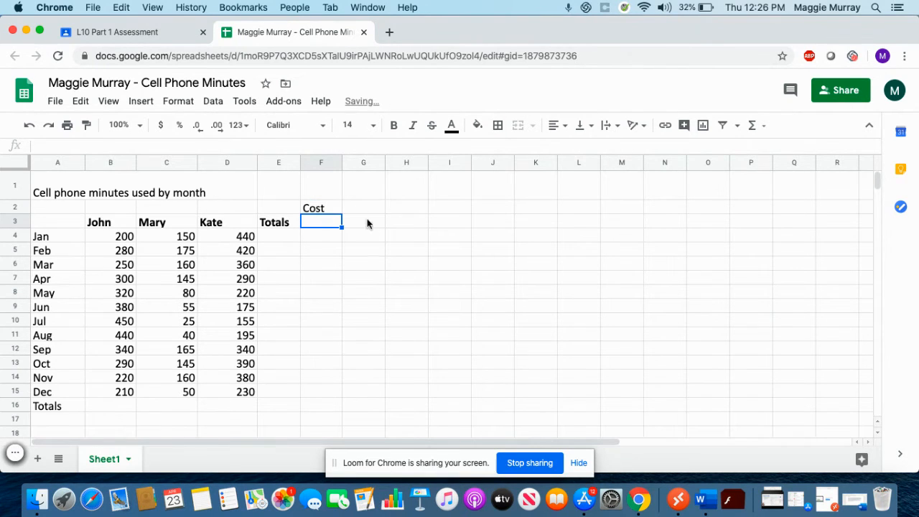
pyautogui.click(328, 213)
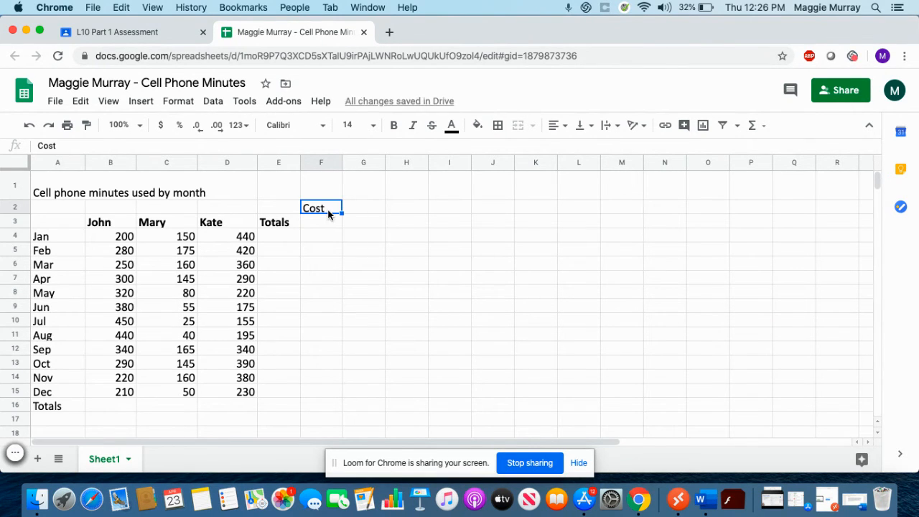
pyautogui.click(364, 210)
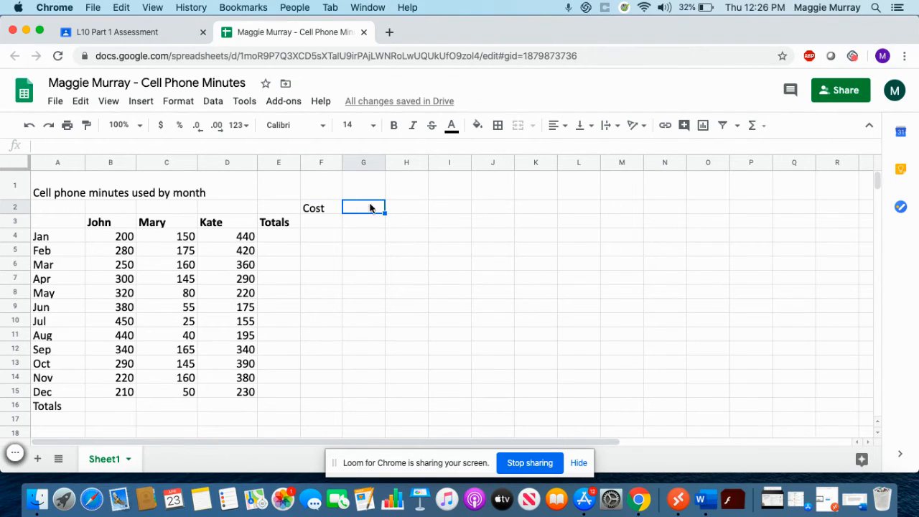
pyautogui.click(325, 208)
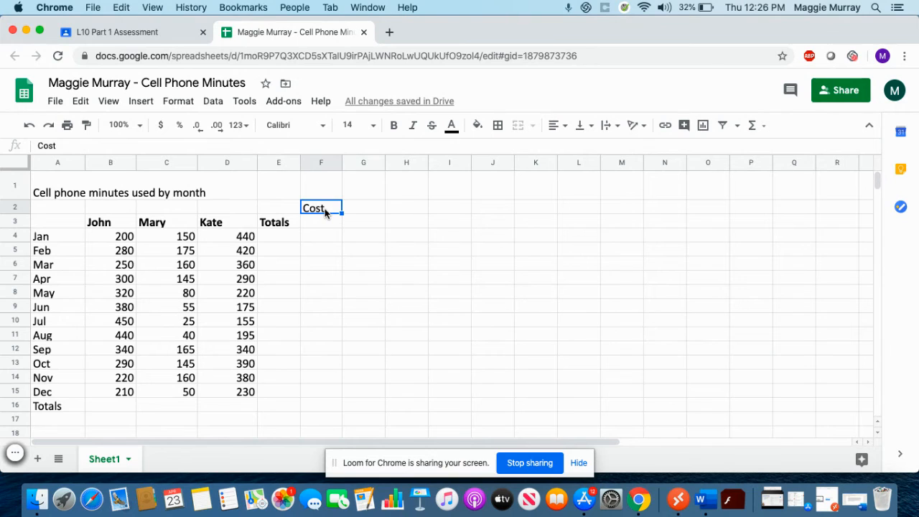
# Enter the per-minute rate 0.08 in G2 and confirm its value.
pyautogui.click(128, 32)
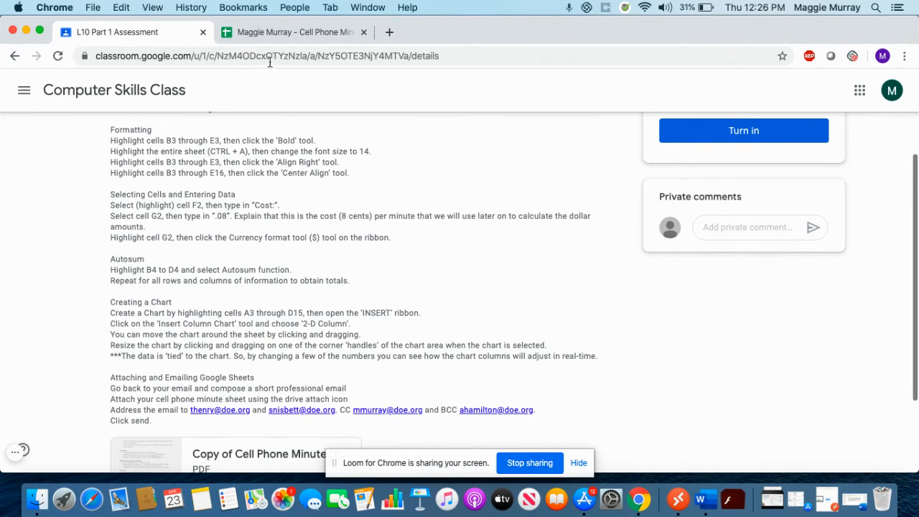
pyautogui.click(275, 33)
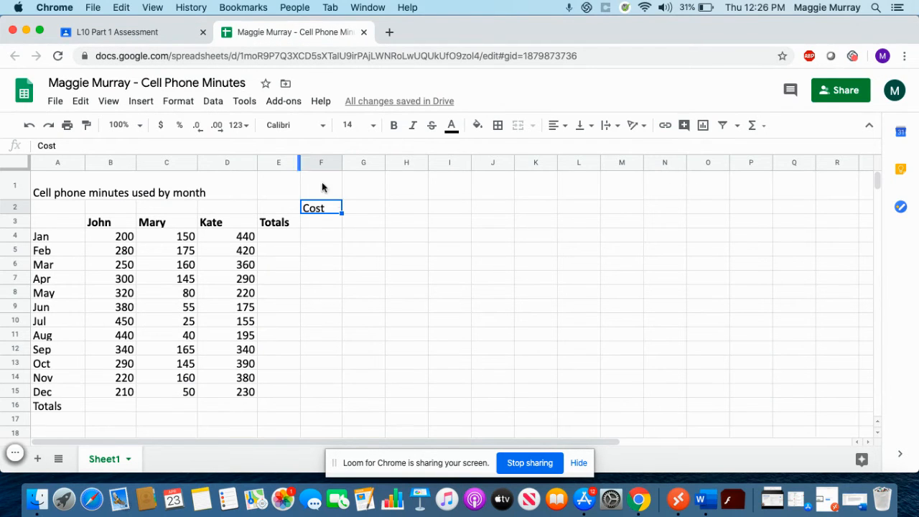
pyautogui.click(364, 209)
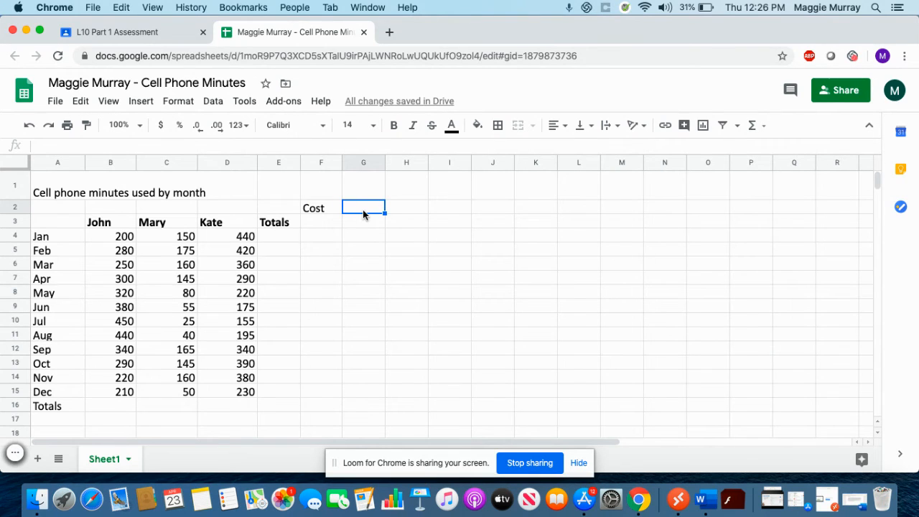
pyautogui.write('.08')
pyautogui.press('Return')
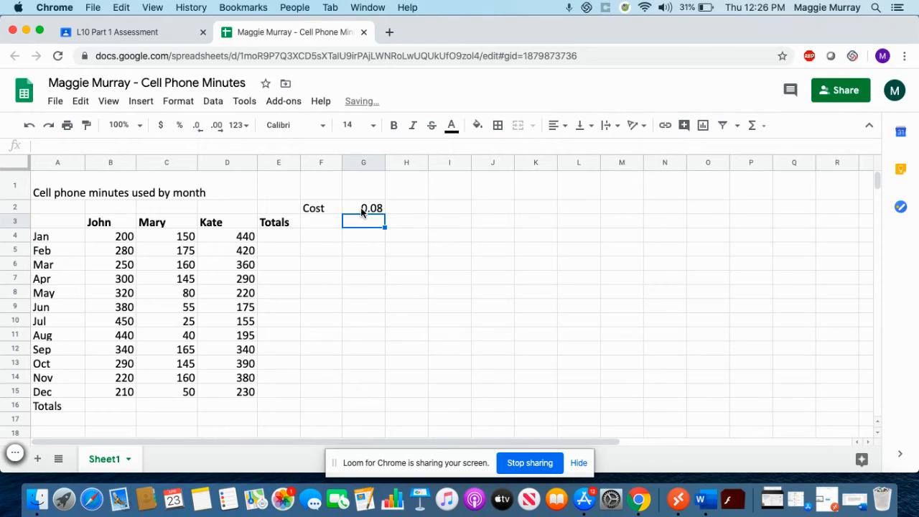
pyautogui.click(361, 211)
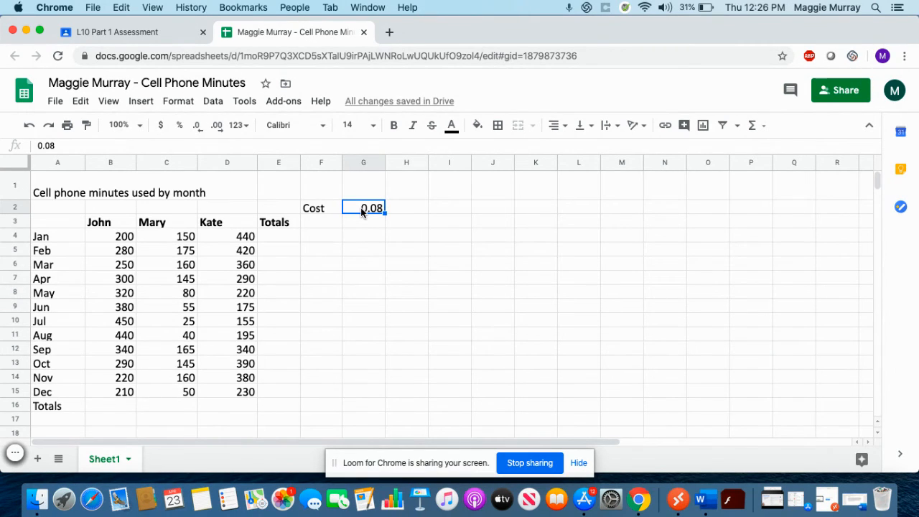
pyautogui.doubleClick(361, 211)
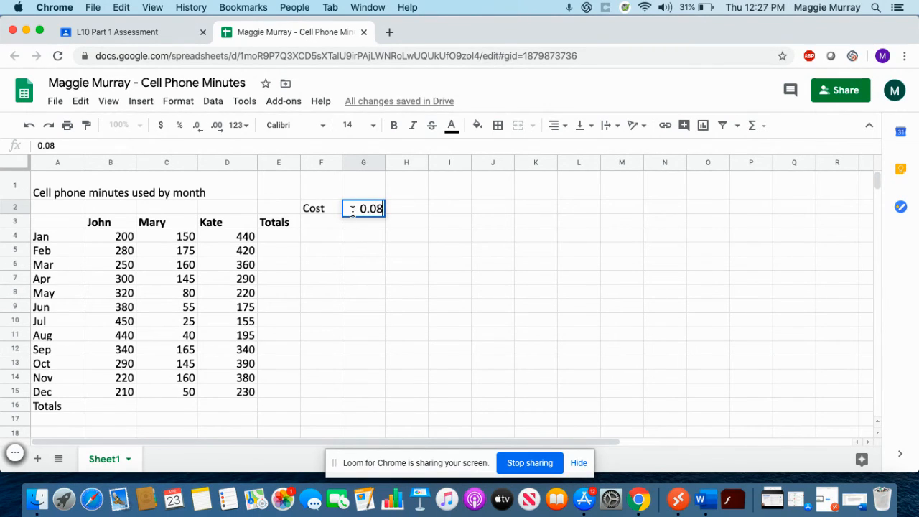
pyautogui.press('Return')
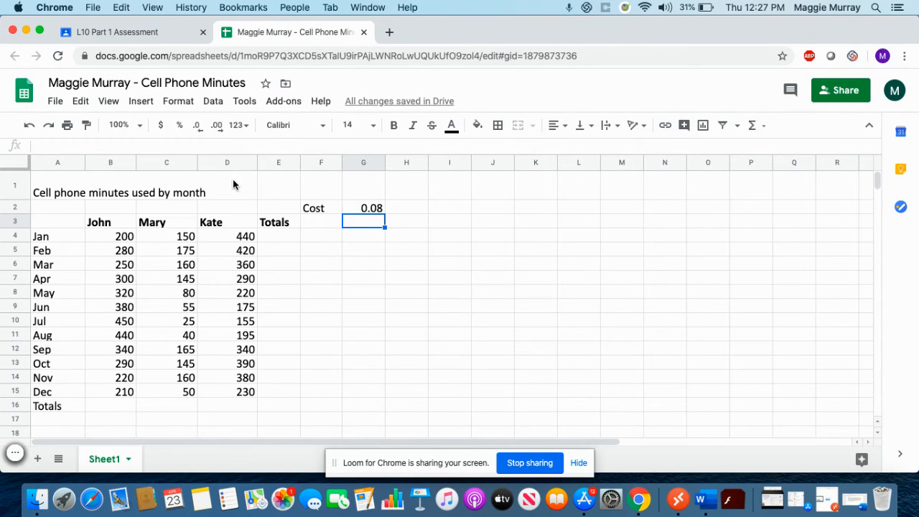
pyautogui.click(157, 36)
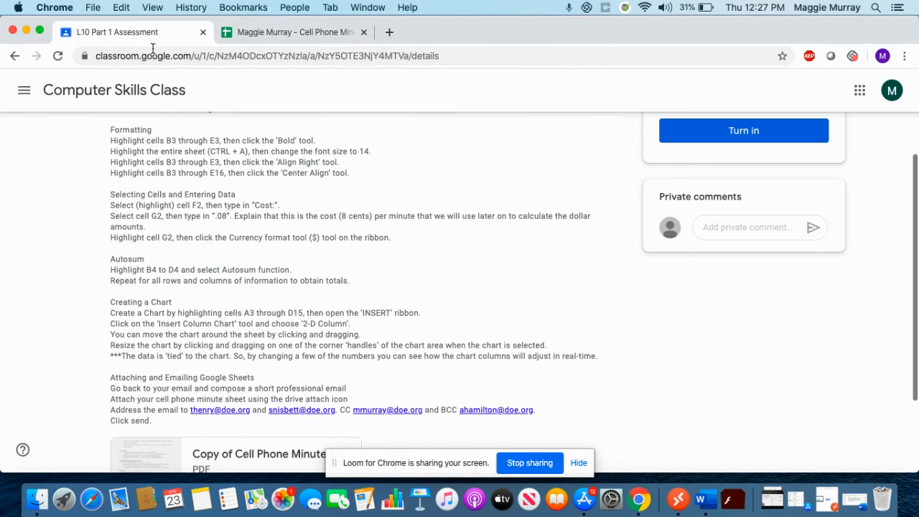
# Scroll through the remaining assignment instructions before going back to the spreadsheet.
pyautogui.scroll(-1, 183, 191)
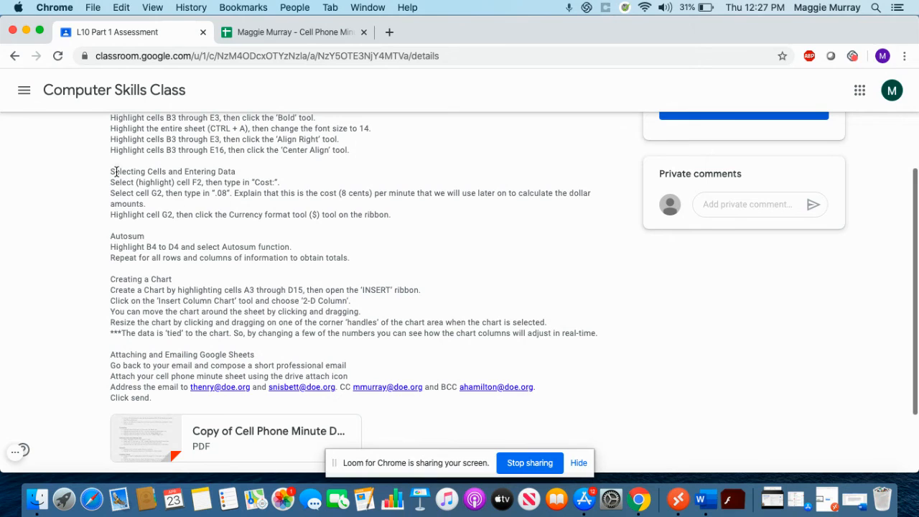
pyautogui.scroll(-1, 115, 250)
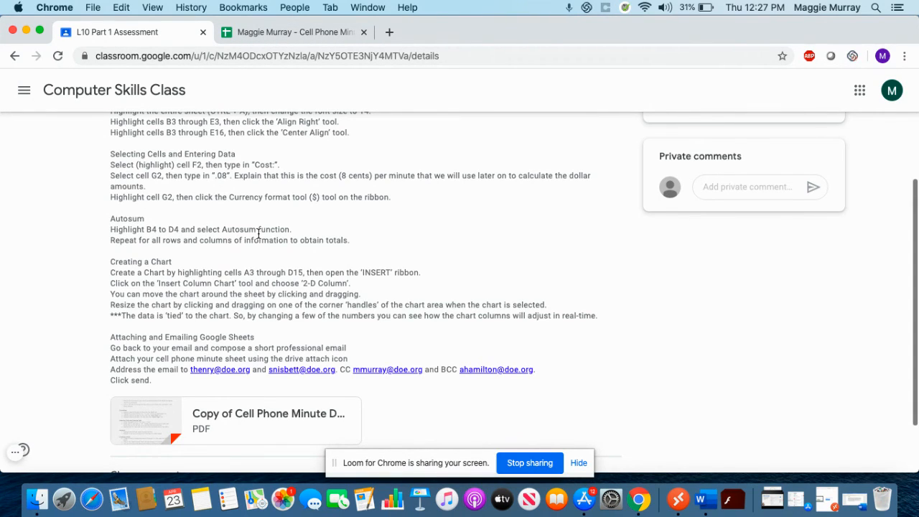
pyautogui.click(271, 32)
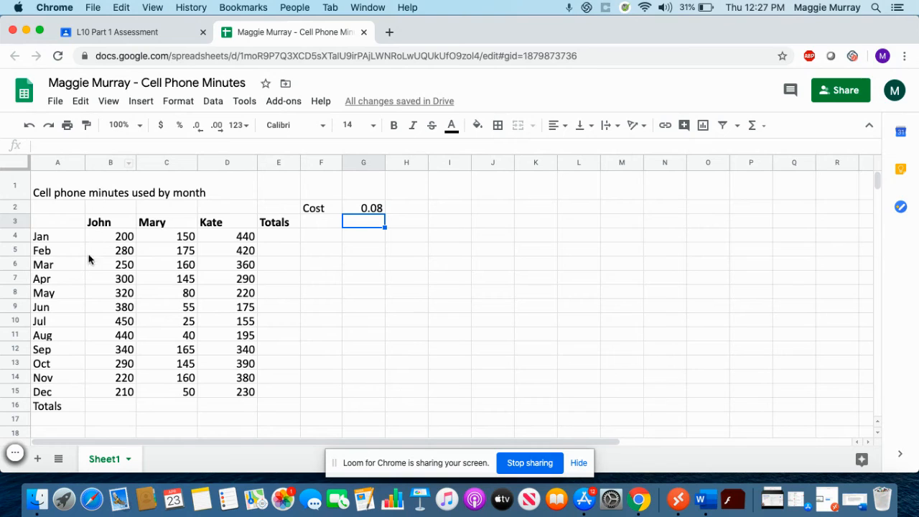
# Total January's minutes in E4 with =SUM(B4:D4), giving 790.
pyautogui.moveTo(103, 237); pyautogui.dragTo(216, 248)
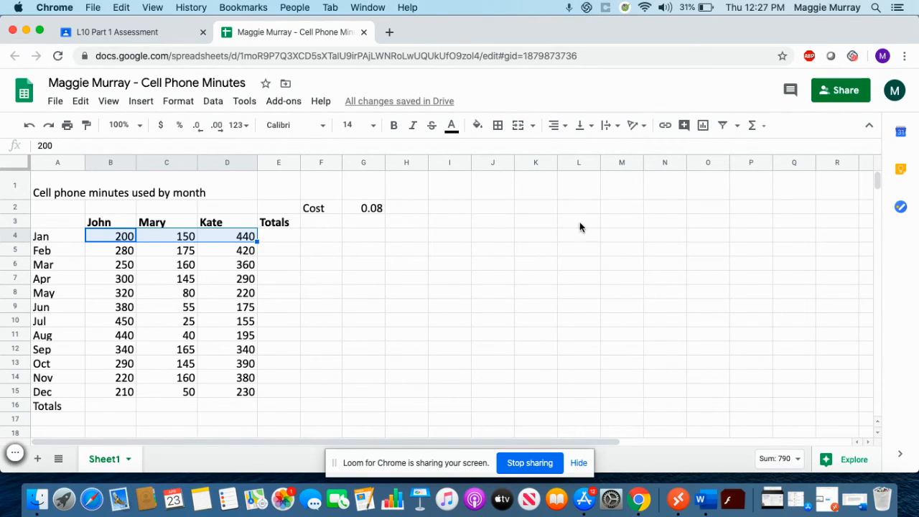
pyautogui.click(765, 126)
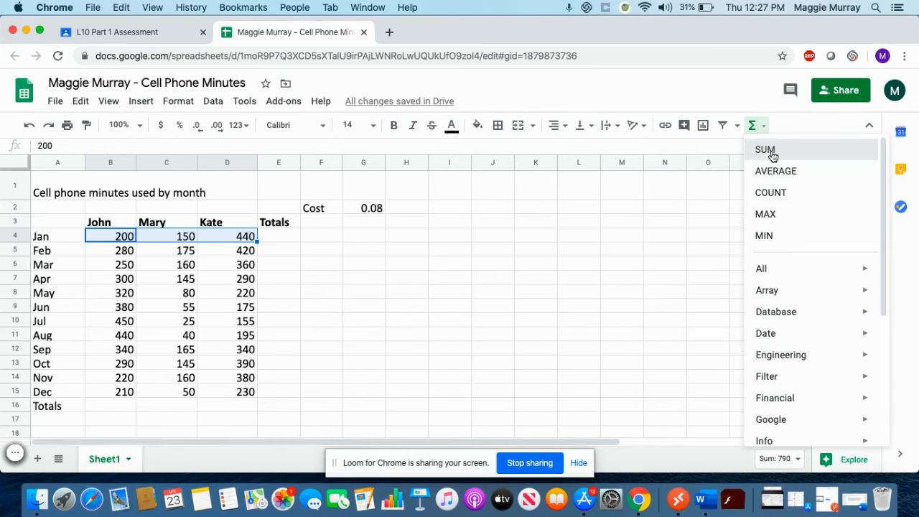
pyautogui.click(772, 153)
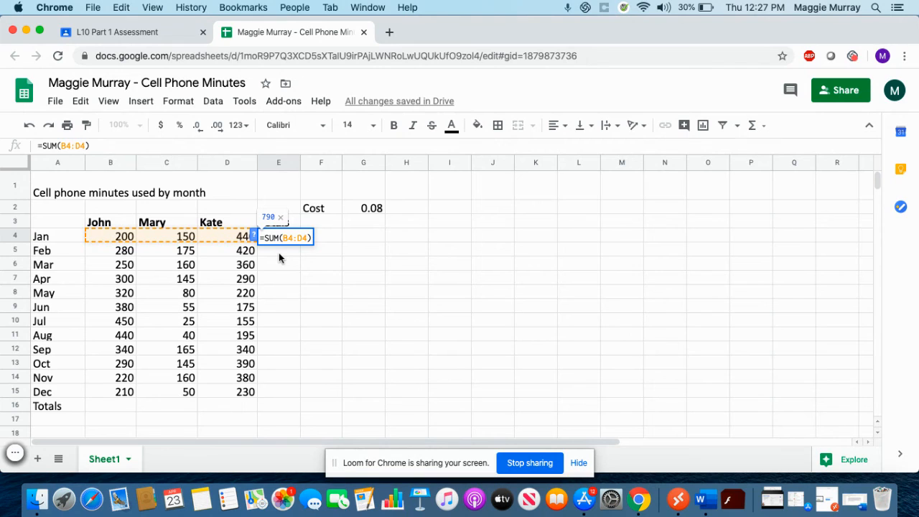
pyautogui.press('Return')
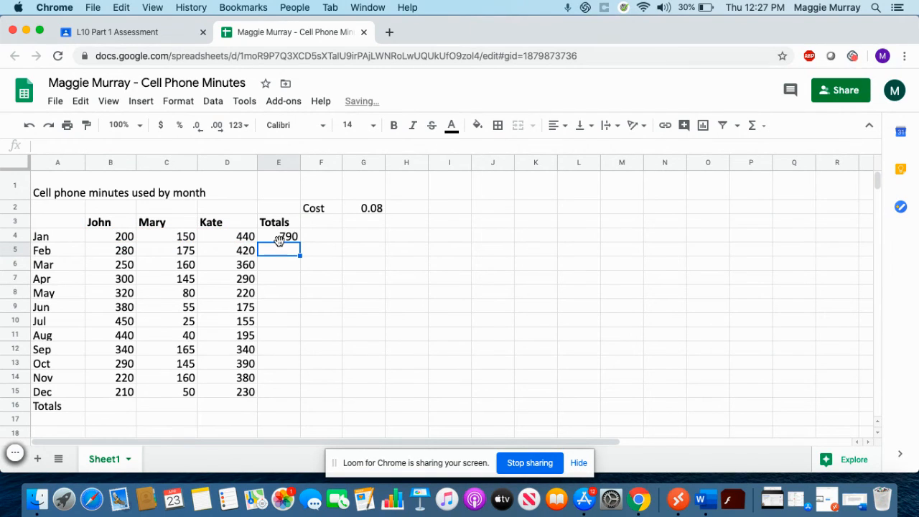
pyautogui.click(278, 237)
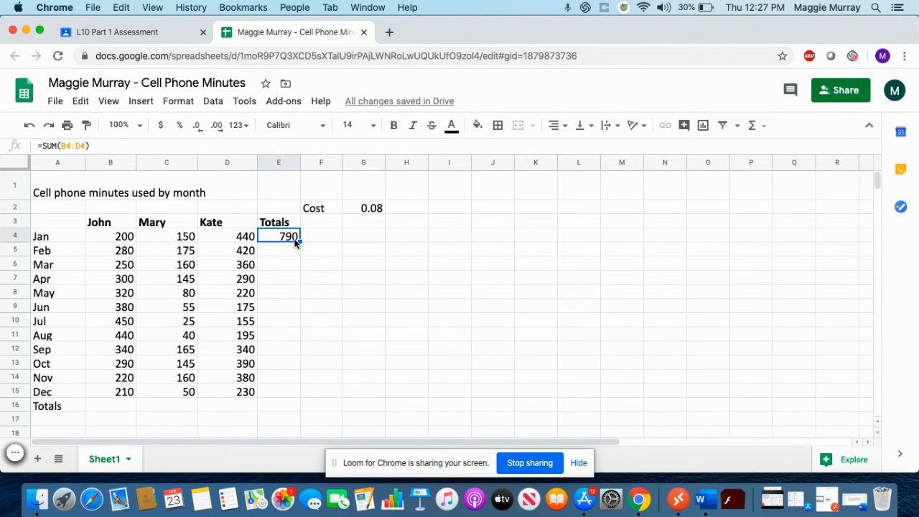
pyautogui.click(155, 34)
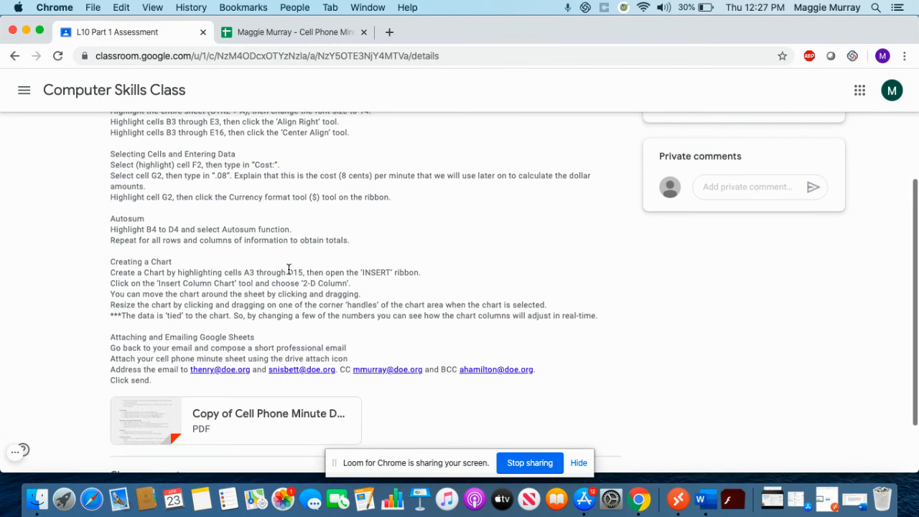
# Preview the attached 'Copy of Cell Phone Minute Data Assignment.pdf' from the assignment page.
pyautogui.scroll(3, 288, 268)
pyautogui.scroll(-2, 288, 268)
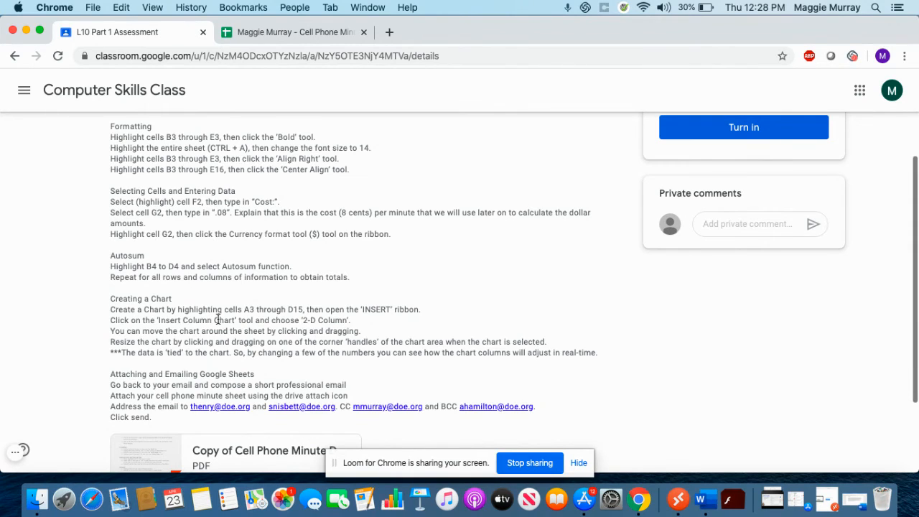
pyautogui.click(274, 34)
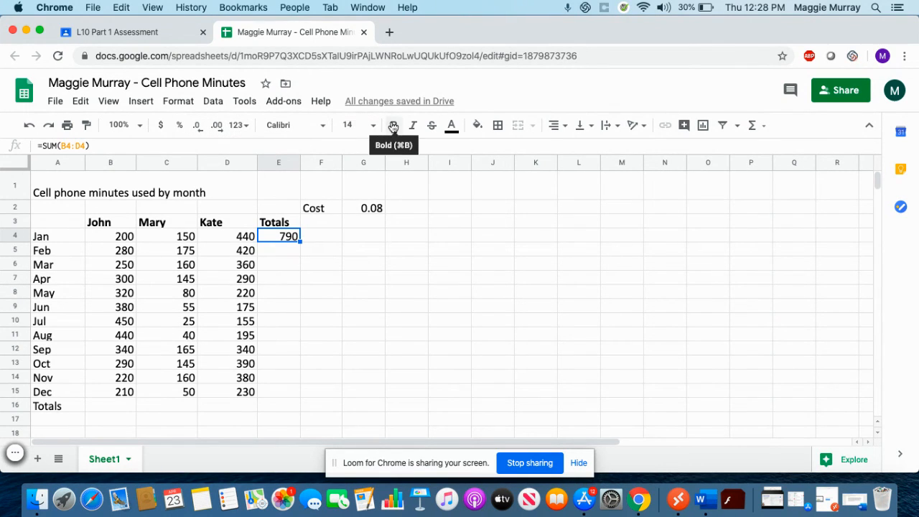
pyautogui.click(165, 35)
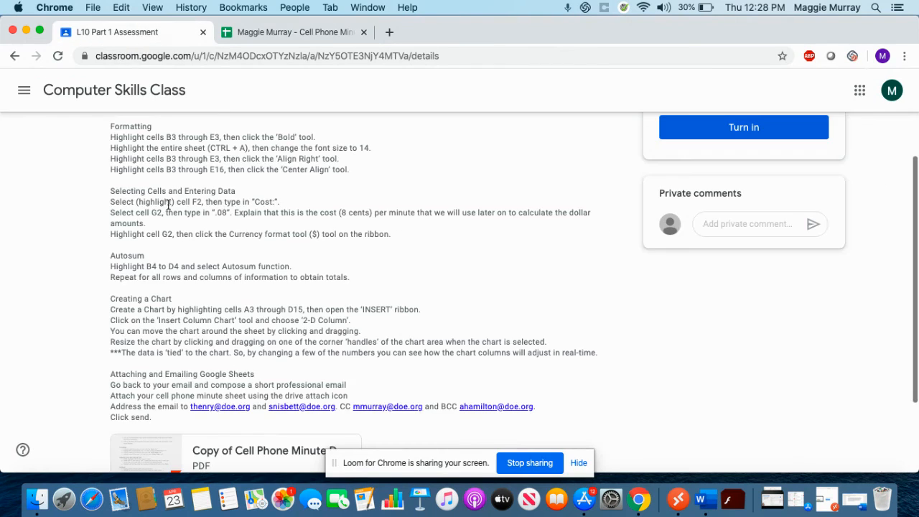
pyautogui.scroll(1, 172, 295)
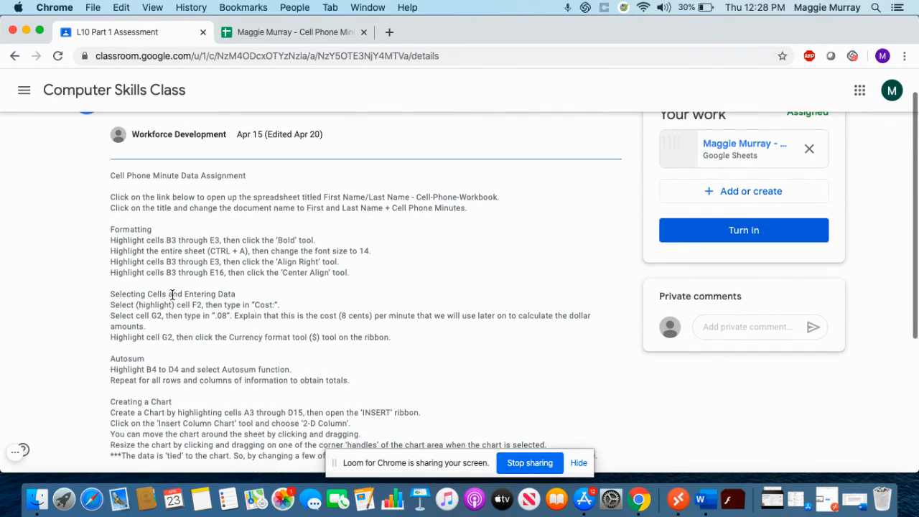
pyautogui.scroll(-1, 142, 255)
pyautogui.scroll(-5, 142, 256)
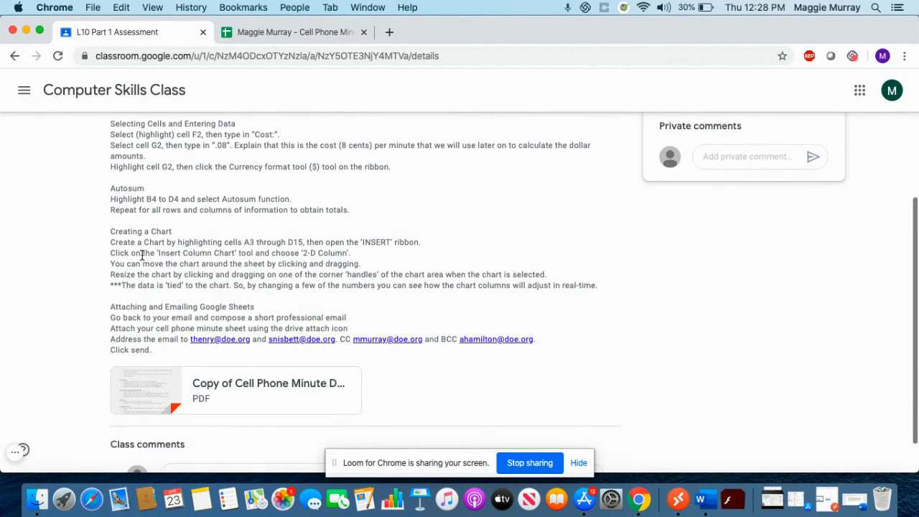
pyautogui.click(151, 398)
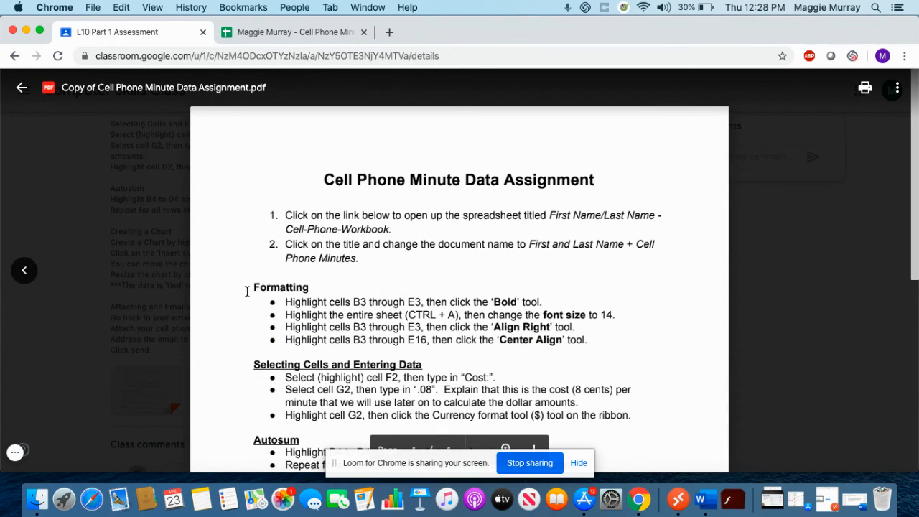
# Dismiss the PDF preview and reveal both bullets on the full-screen Assessment slide.
pyautogui.scroll(-1, 247, 291)
pyautogui.click(156, 291)
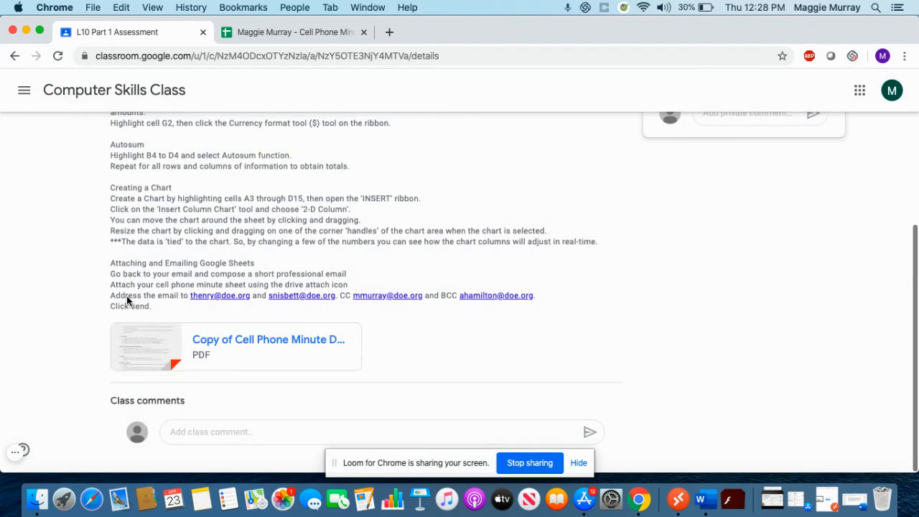
pyautogui.scroll(-10, 140, 293)
pyautogui.click(145, 330)
pyautogui.scroll(-3, 298, 331)
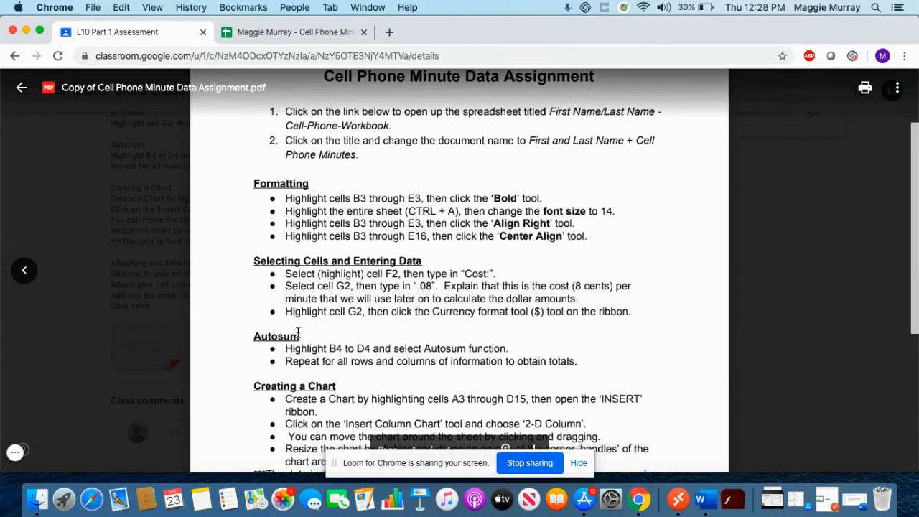
pyautogui.click(290, 36)
pyautogui.click(168, 32)
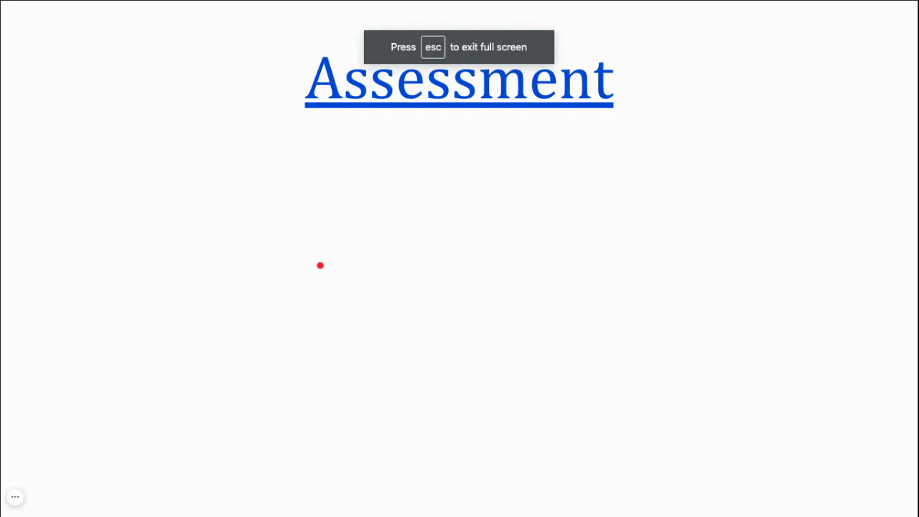
pyautogui.click(320, 265)
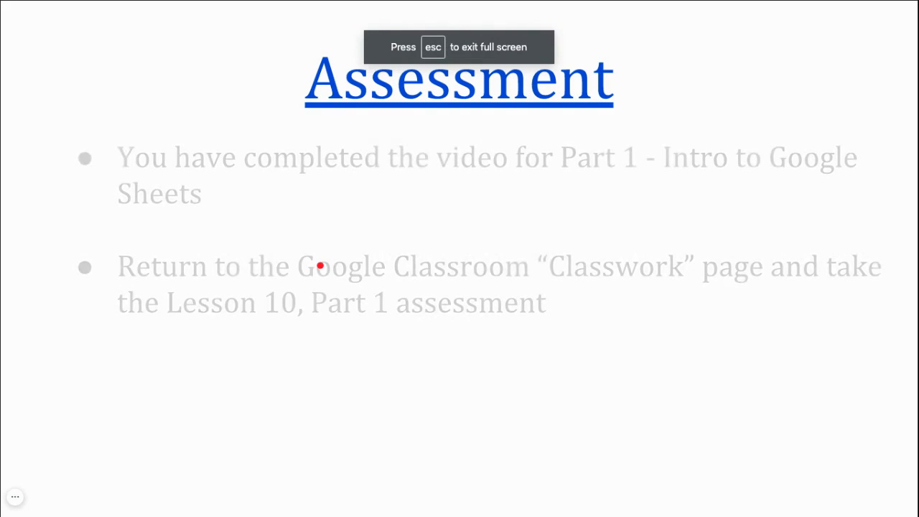